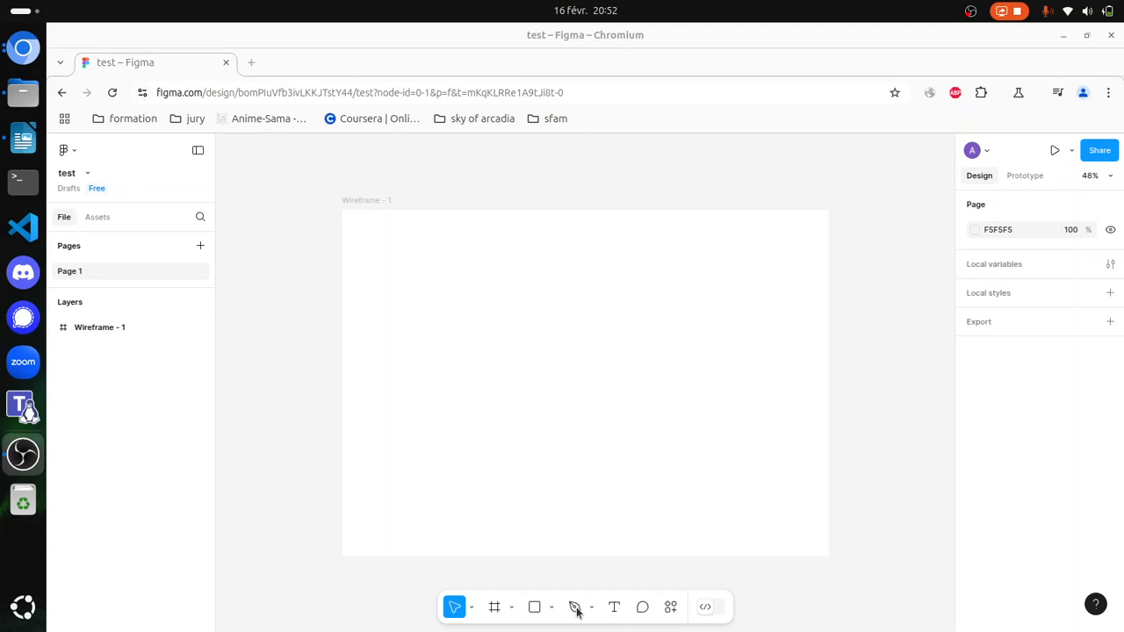
Step: Draw a closed, irregular seven-point polygon about 686 × 308 in the Wireframe - 1 frame with the Pen tool
click(575, 607)
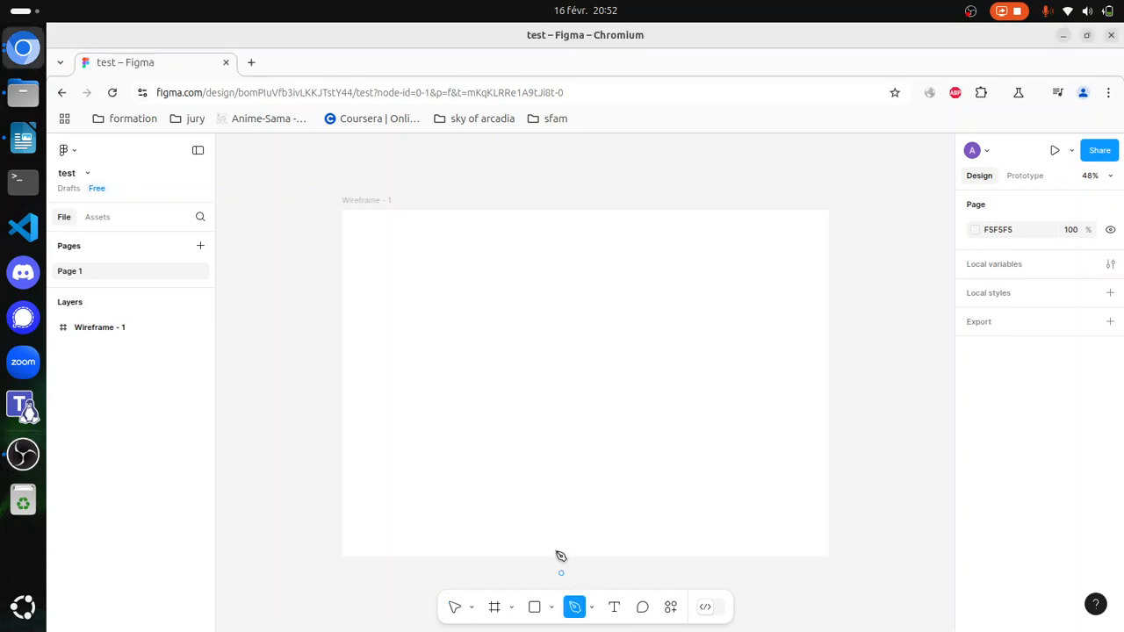
drag(452, 283, 458, 301)
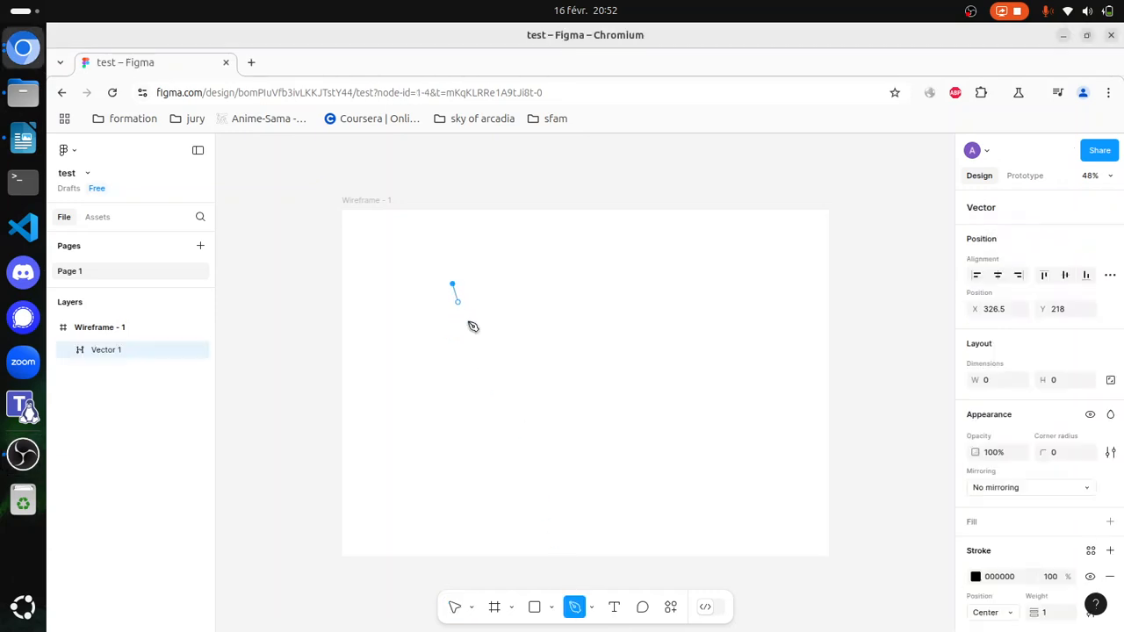
click(499, 366)
click(656, 336)
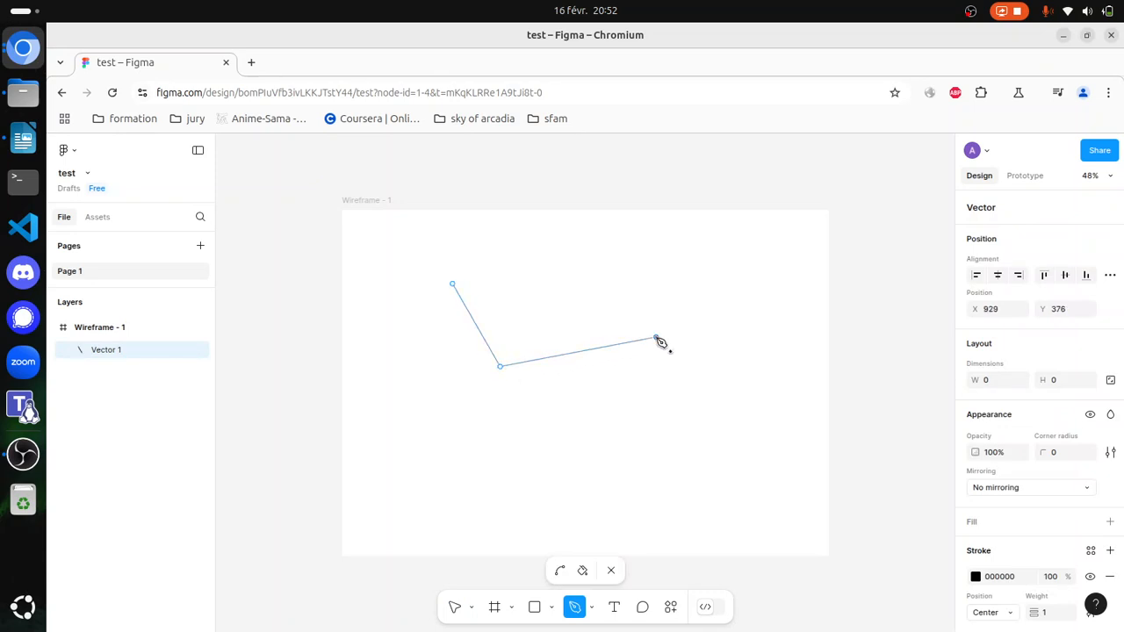
click(684, 263)
click(609, 324)
click(641, 266)
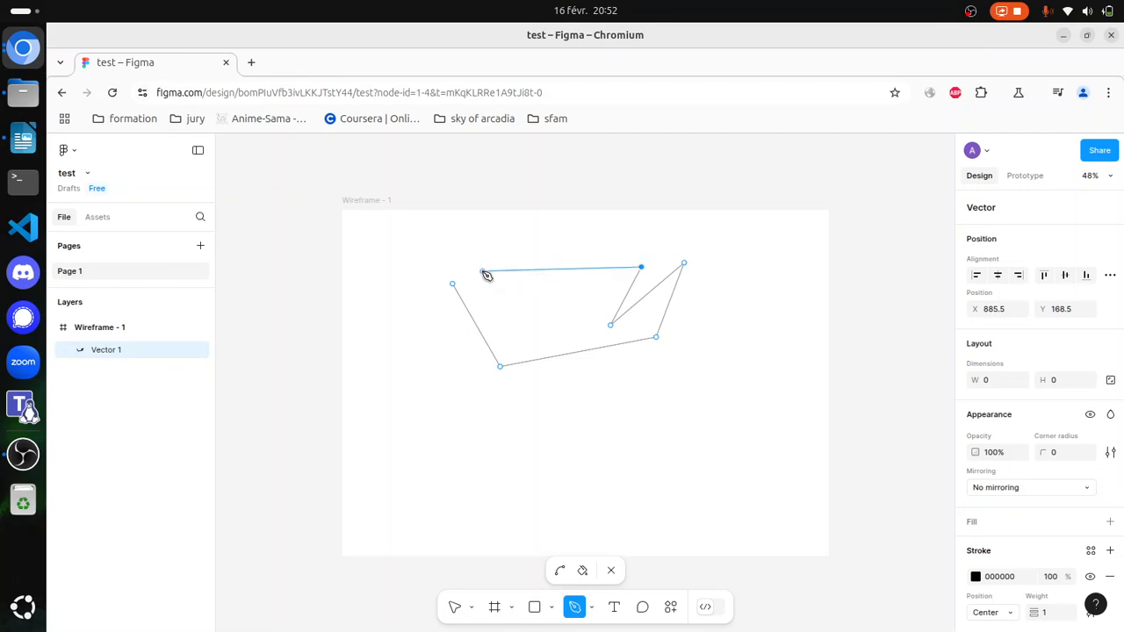
click(481, 272)
click(454, 283)
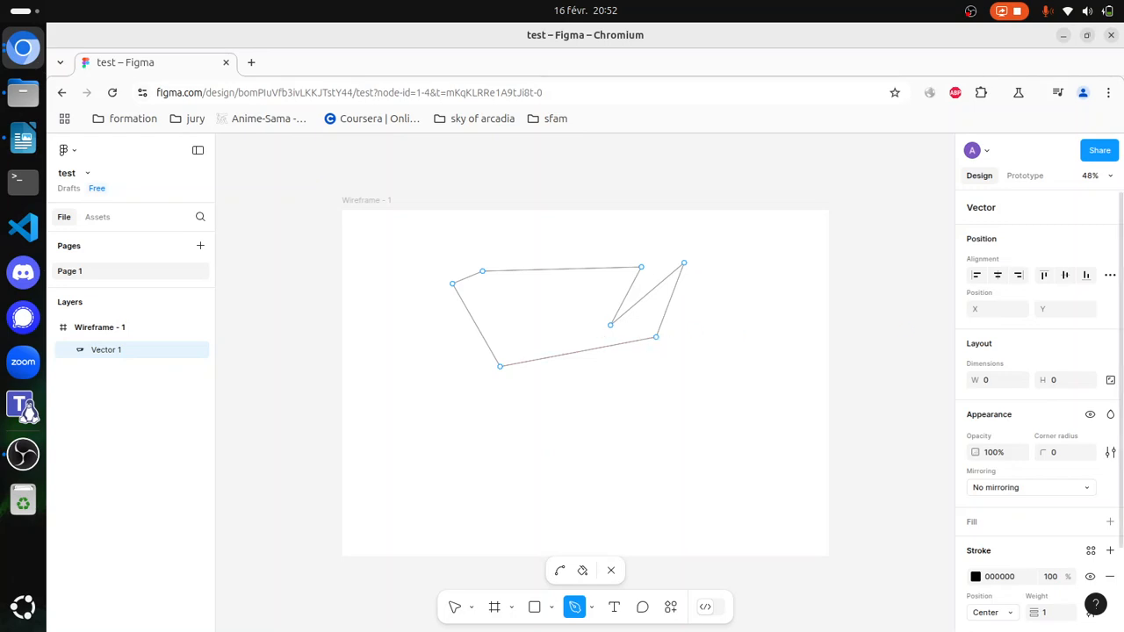
click(612, 571)
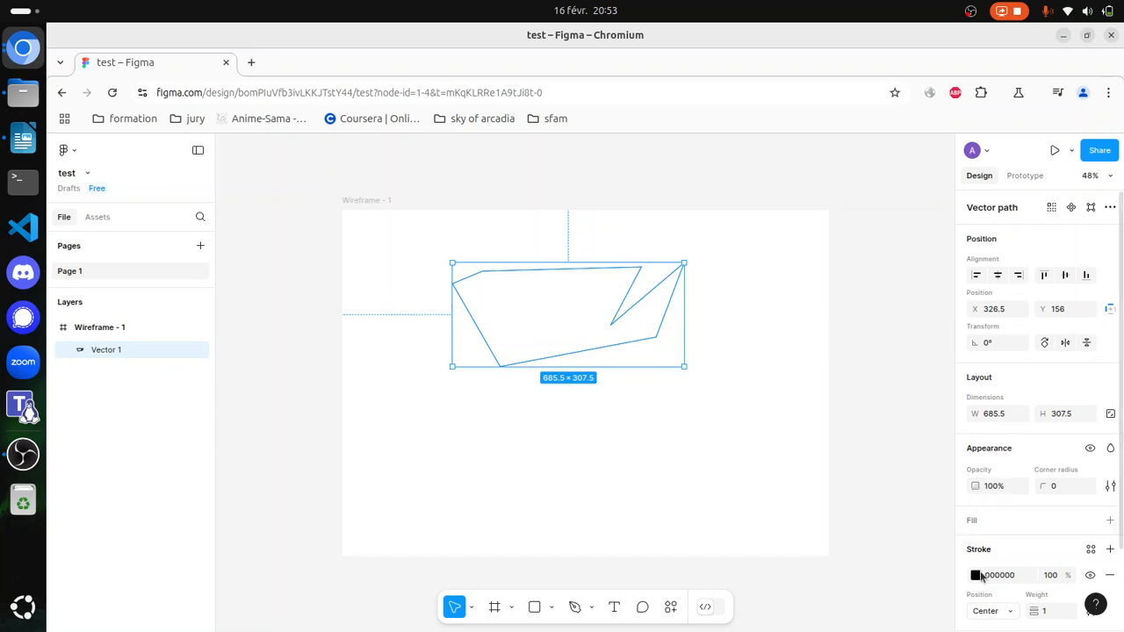
Step: Add a dark red 4F1414 fill to the polygon
click(975, 485)
click(1110, 520)
click(975, 545)
drag(899, 362, 911, 395)
click(734, 463)
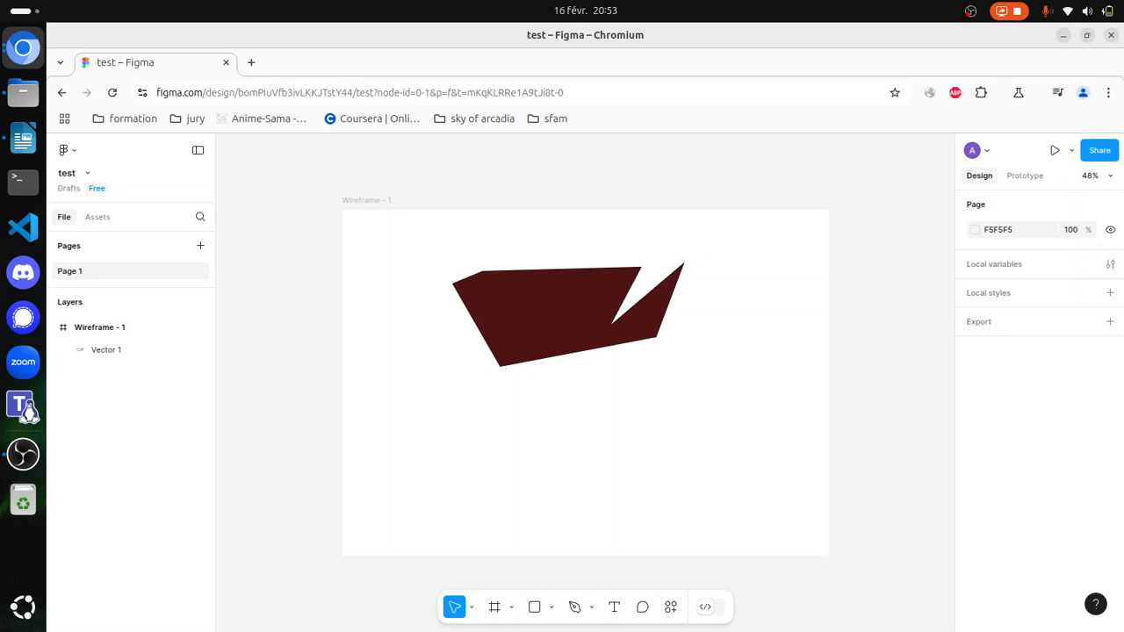
Step: Move the polygon's lower-right point to about X 1176, Y 663 and its lower-left point to about X 220, Y 698
click(545, 326)
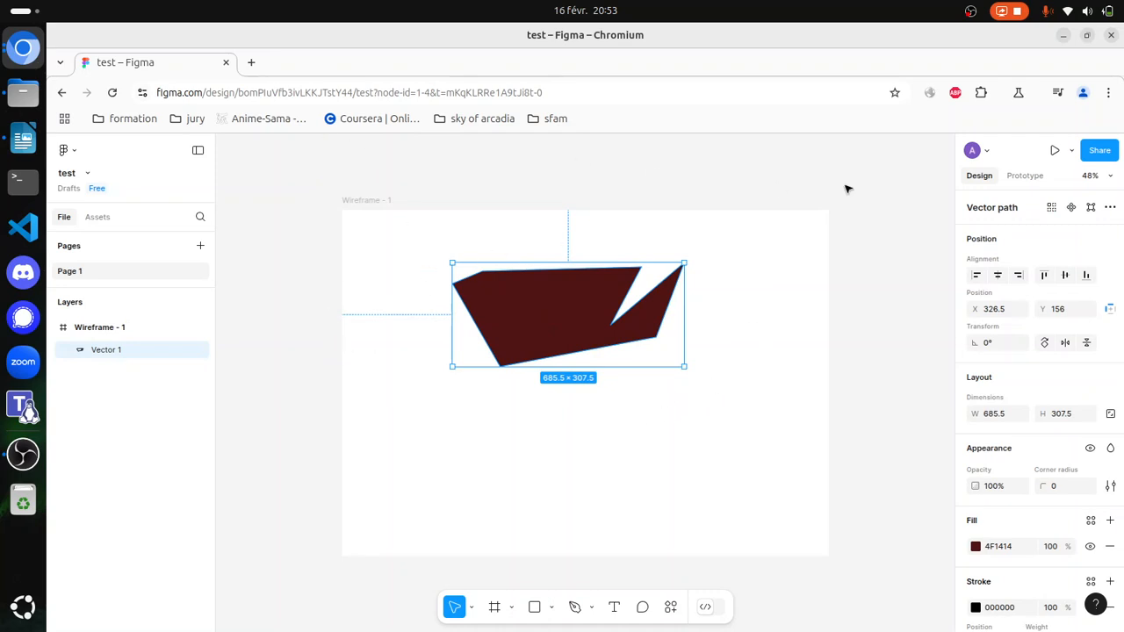
click(1092, 208)
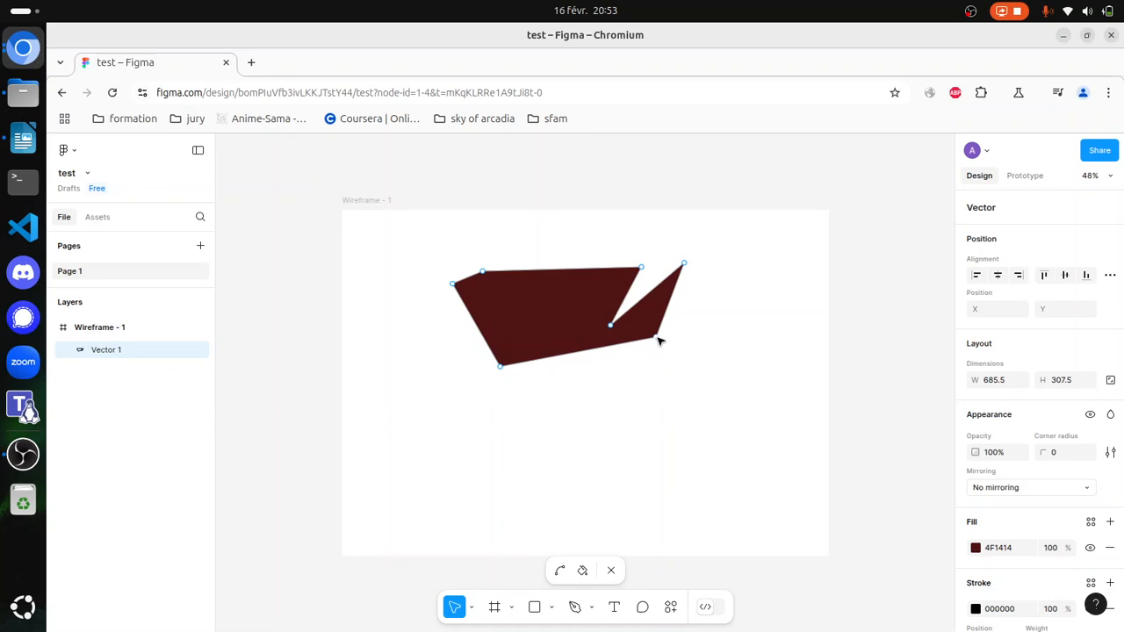
drag(659, 340, 742, 435)
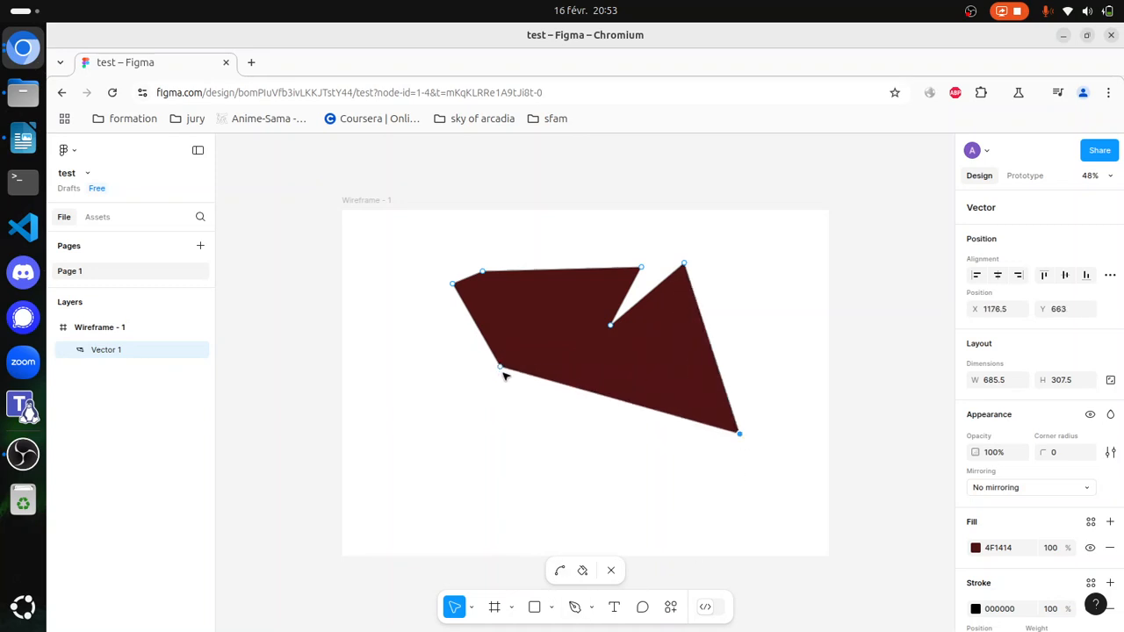
drag(503, 371, 416, 445)
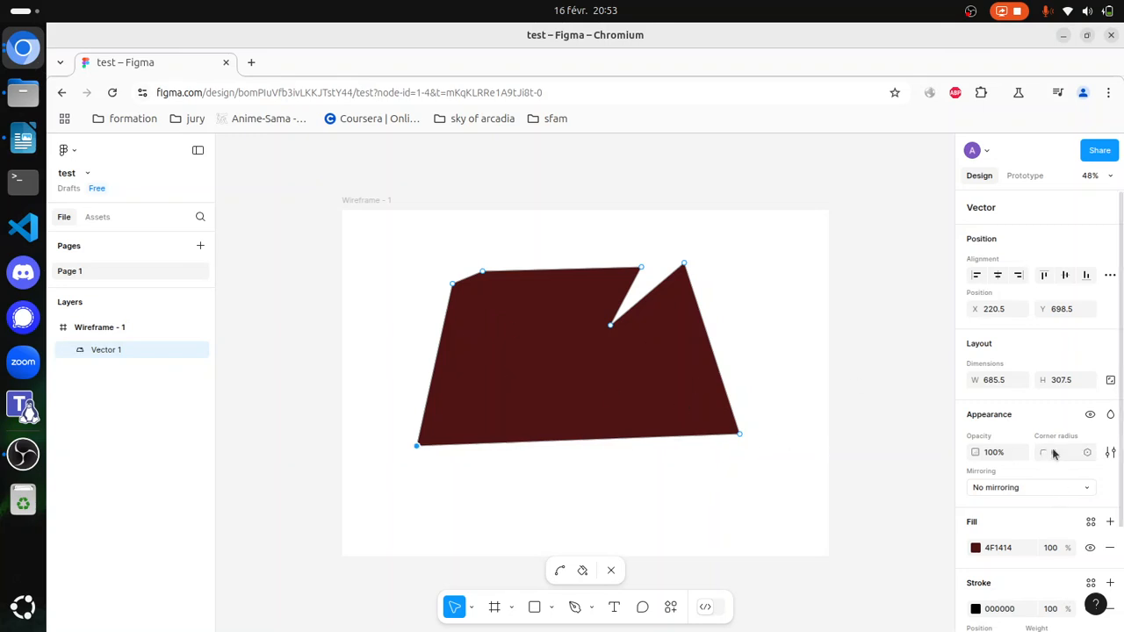
click(612, 571)
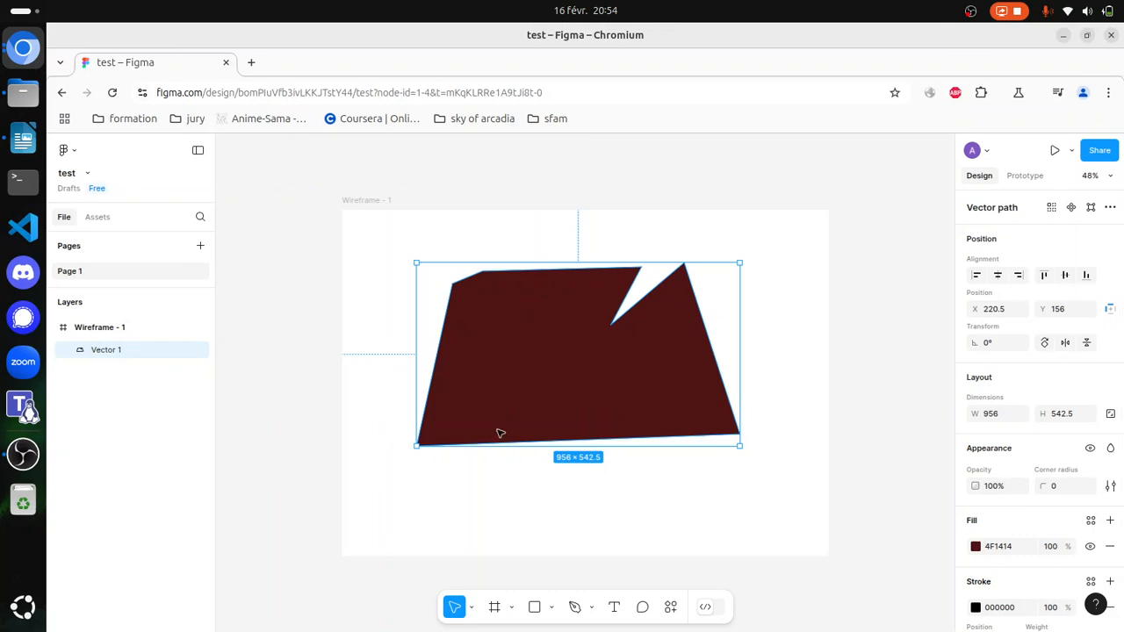
Step: Bend the polygon's left, notch and lower points into curves, giving a rounded shape about 1154 × 674
click(1090, 208)
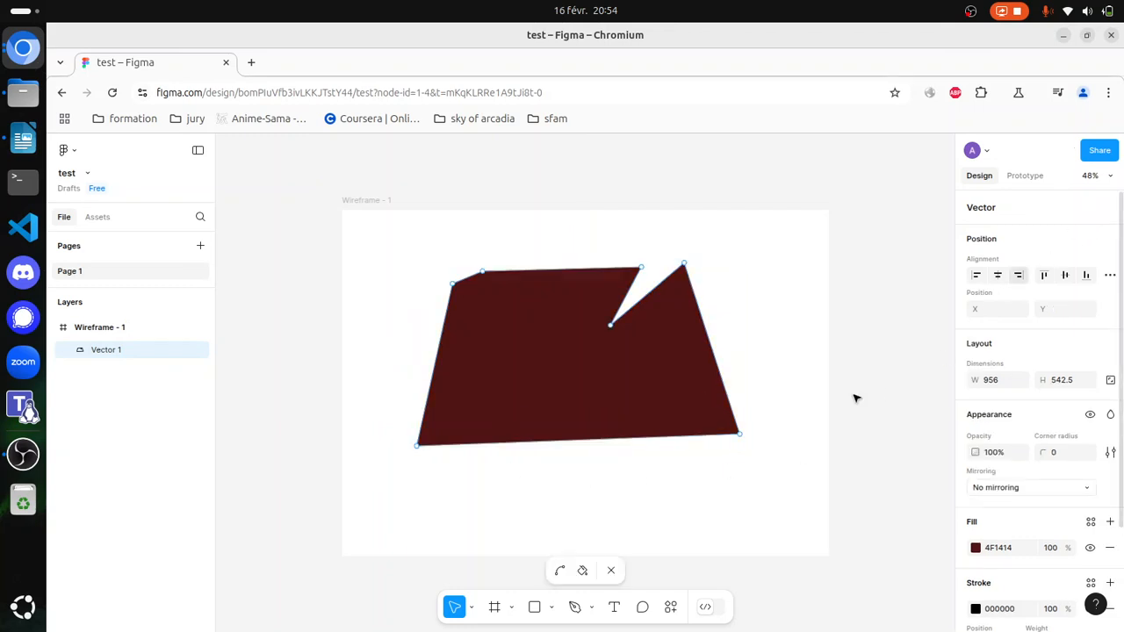
click(559, 572)
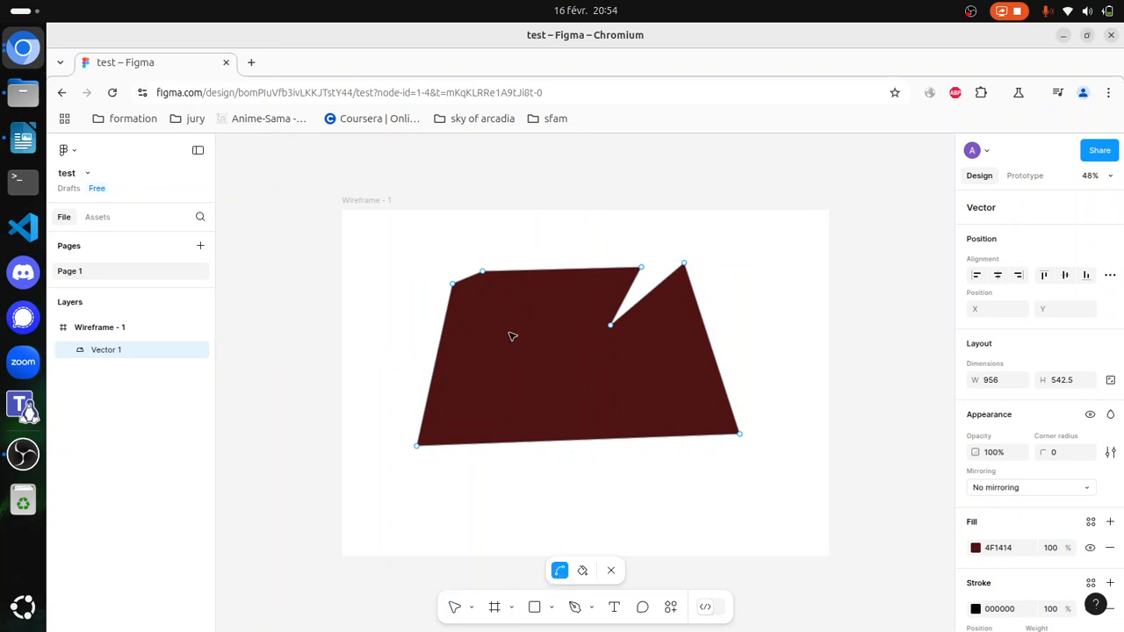
drag(455, 287, 418, 429)
drag(485, 273, 484, 353)
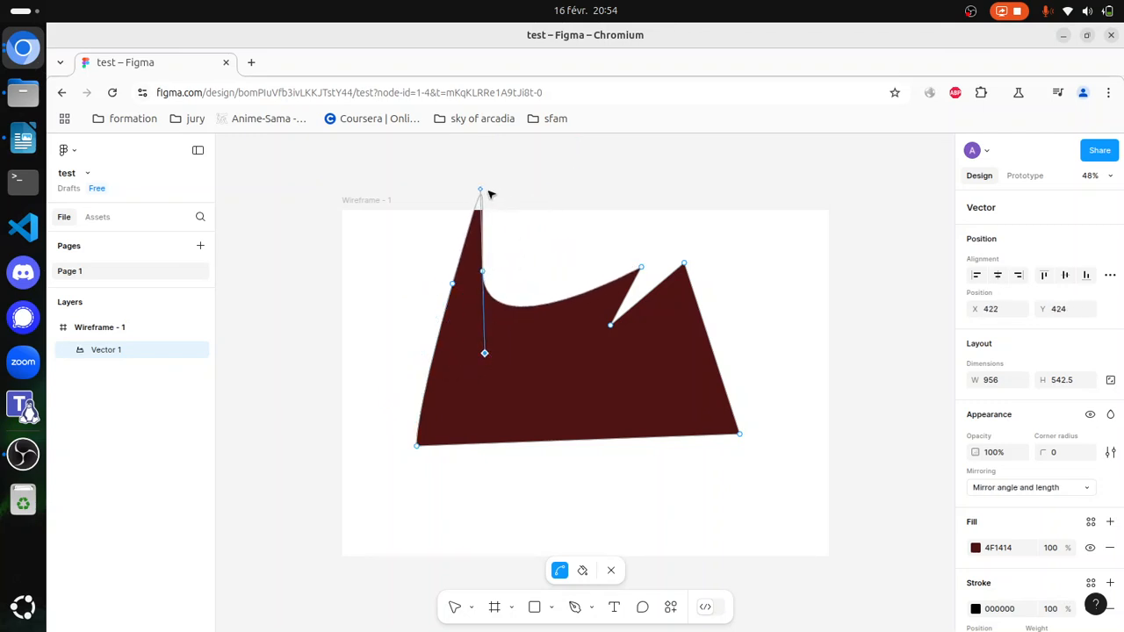
drag(480, 191, 472, 309)
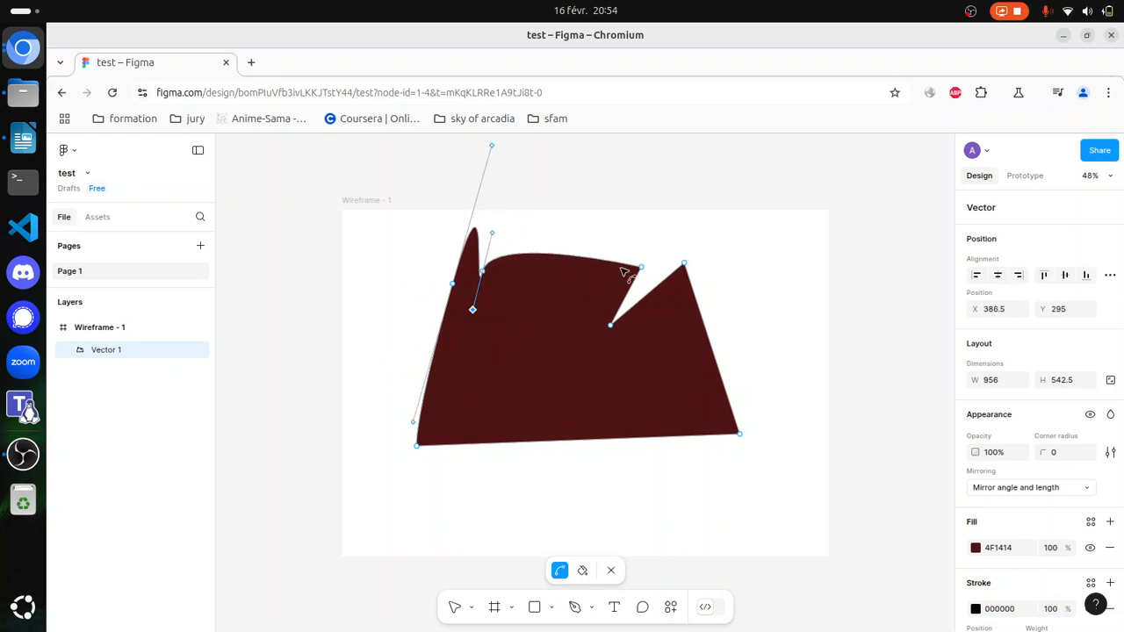
drag(612, 326, 631, 404)
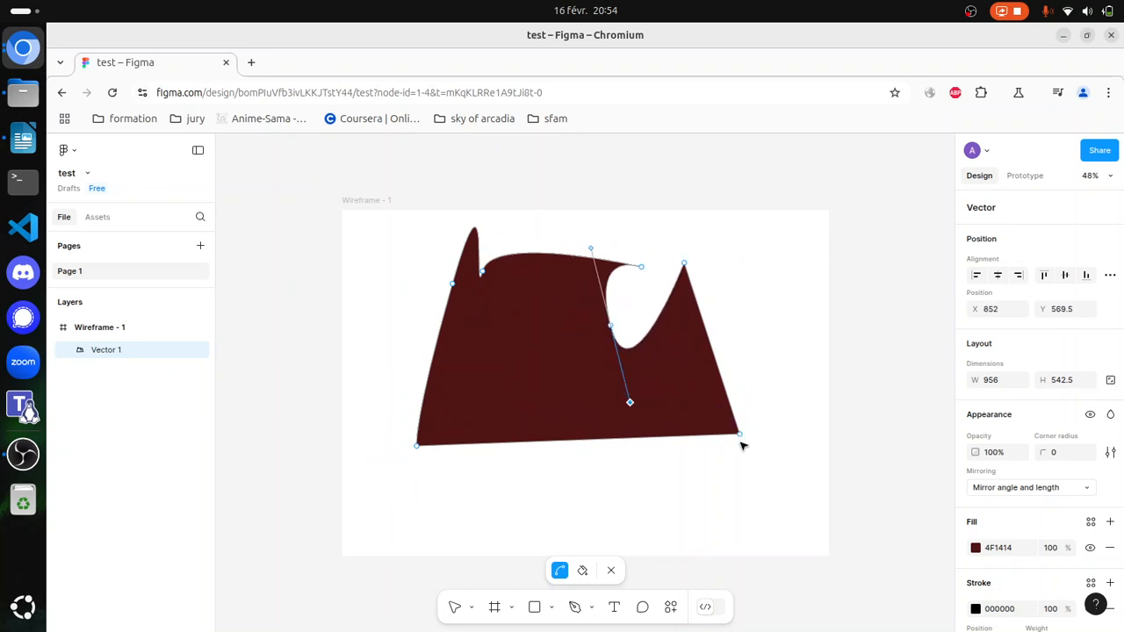
drag(740, 434, 587, 459)
drag(413, 448, 388, 376)
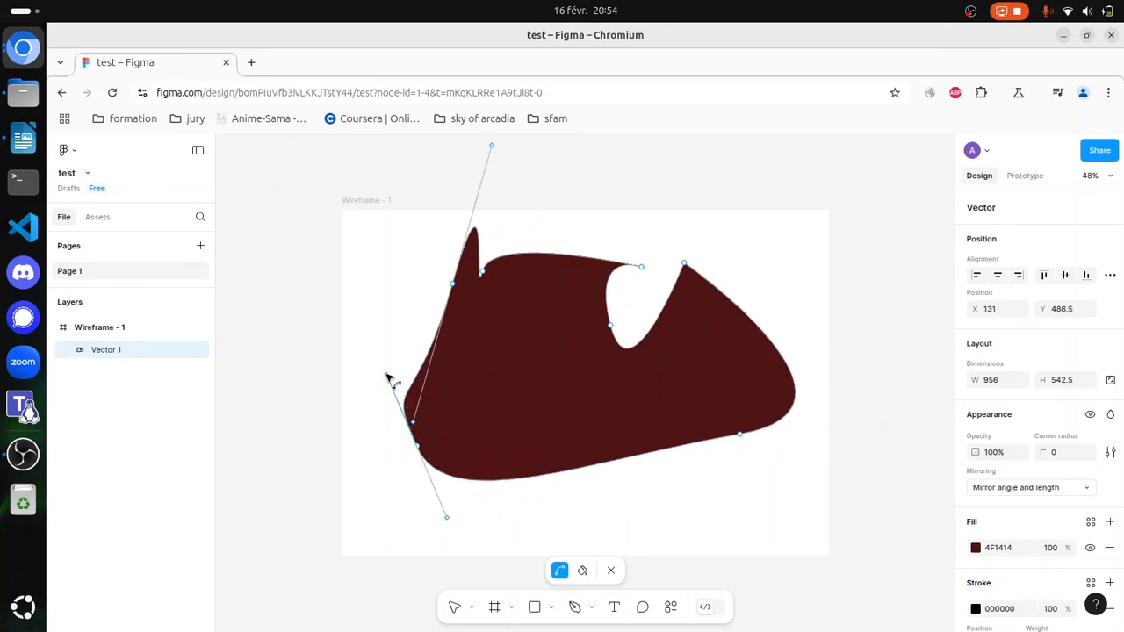
drag(454, 288, 421, 287)
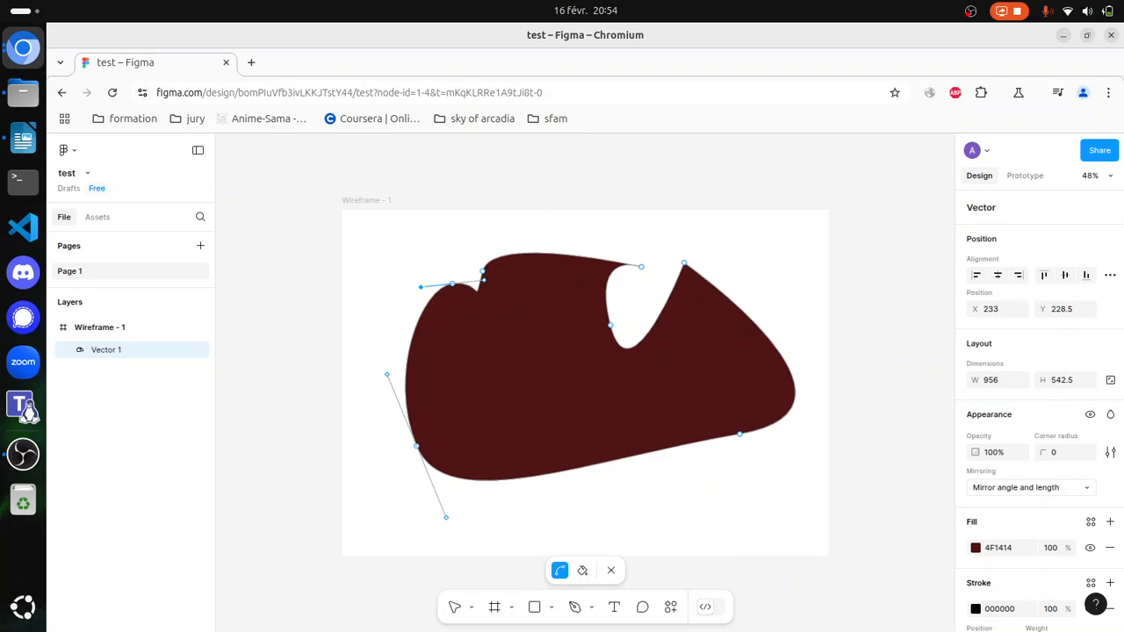
click(611, 569)
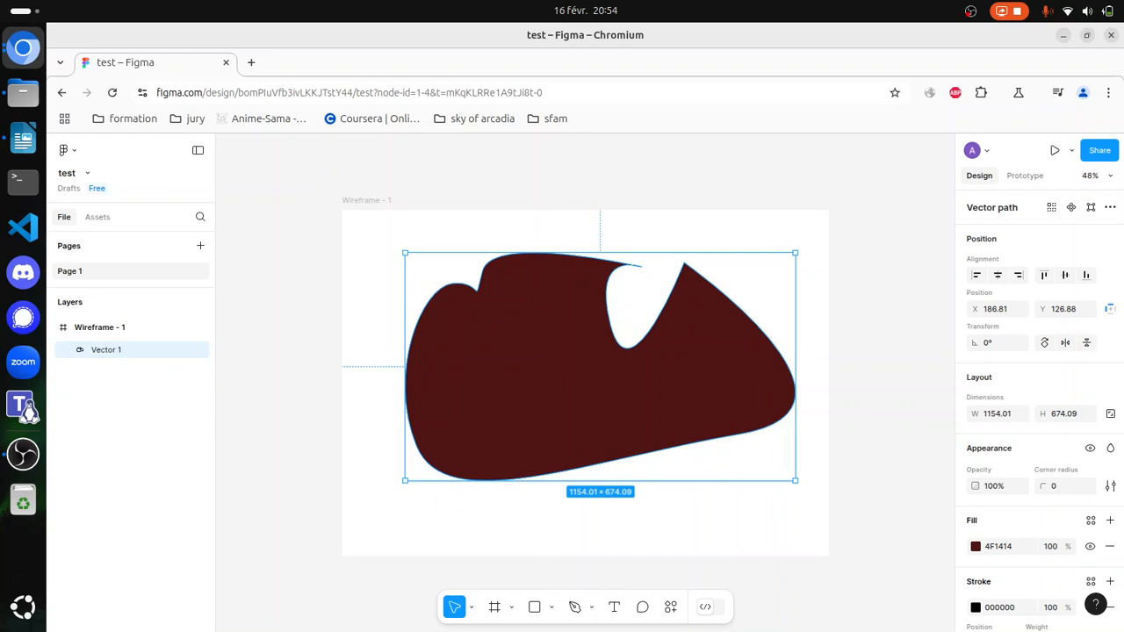
Step: Edit the curved shape again and swing the handle of its upper-left point to about X 513, Y 77
key(alt+Tab)
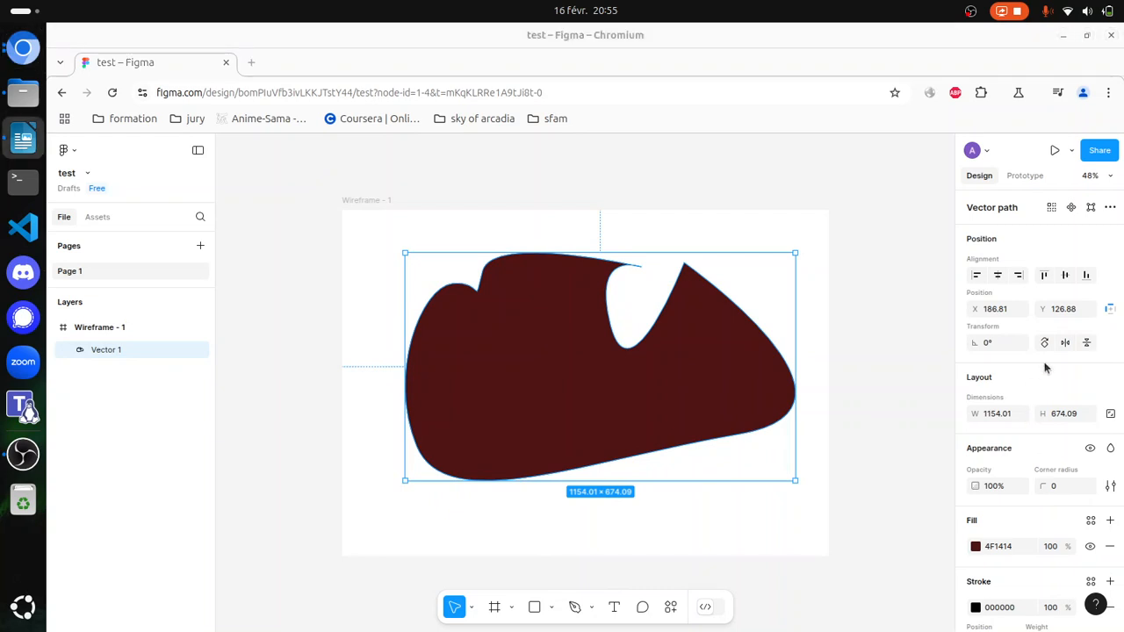
click(636, 388)
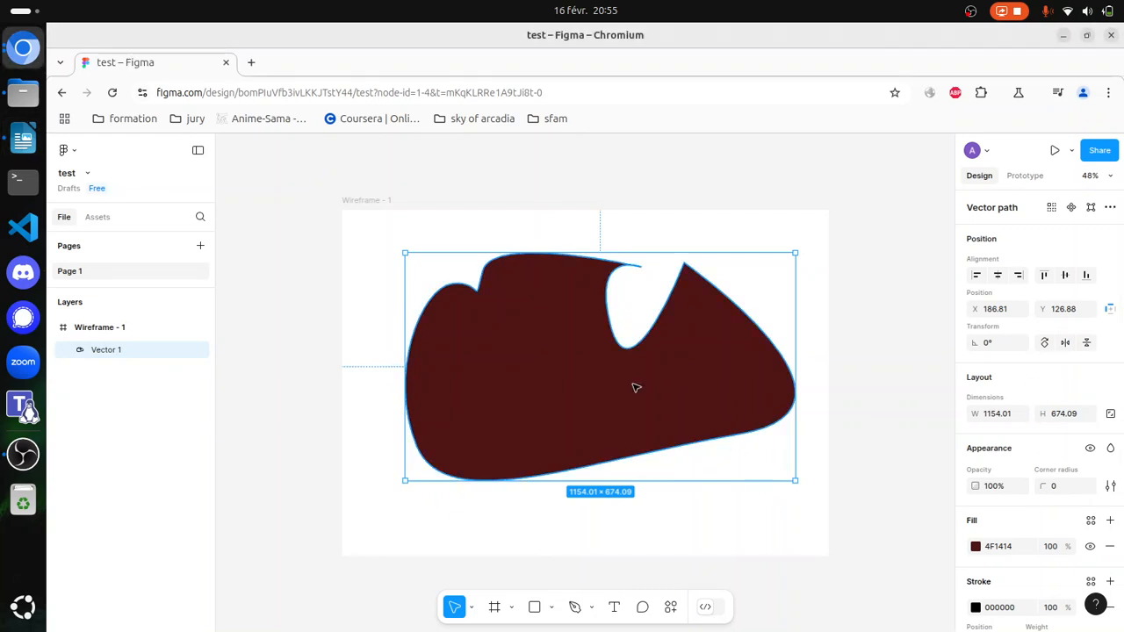
click(1090, 207)
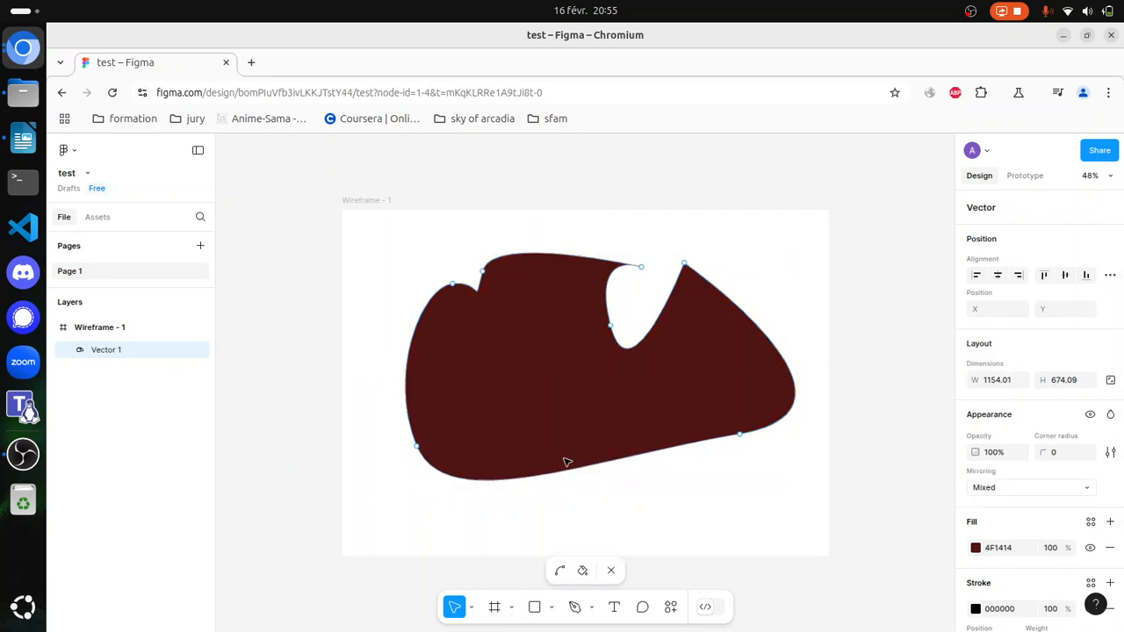
click(610, 327)
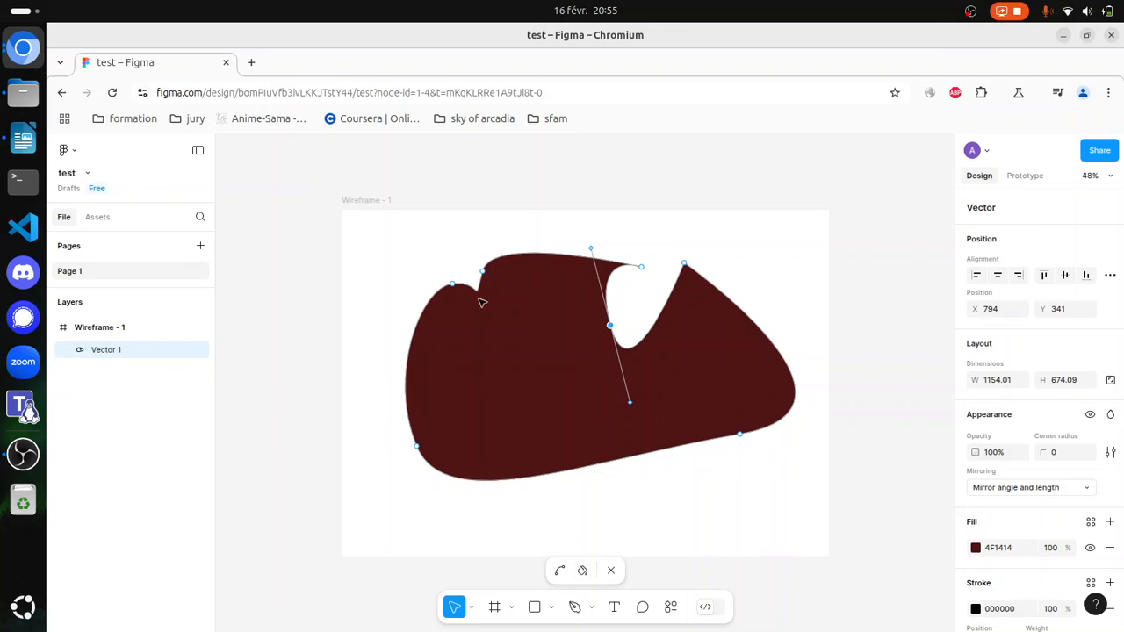
click(505, 259)
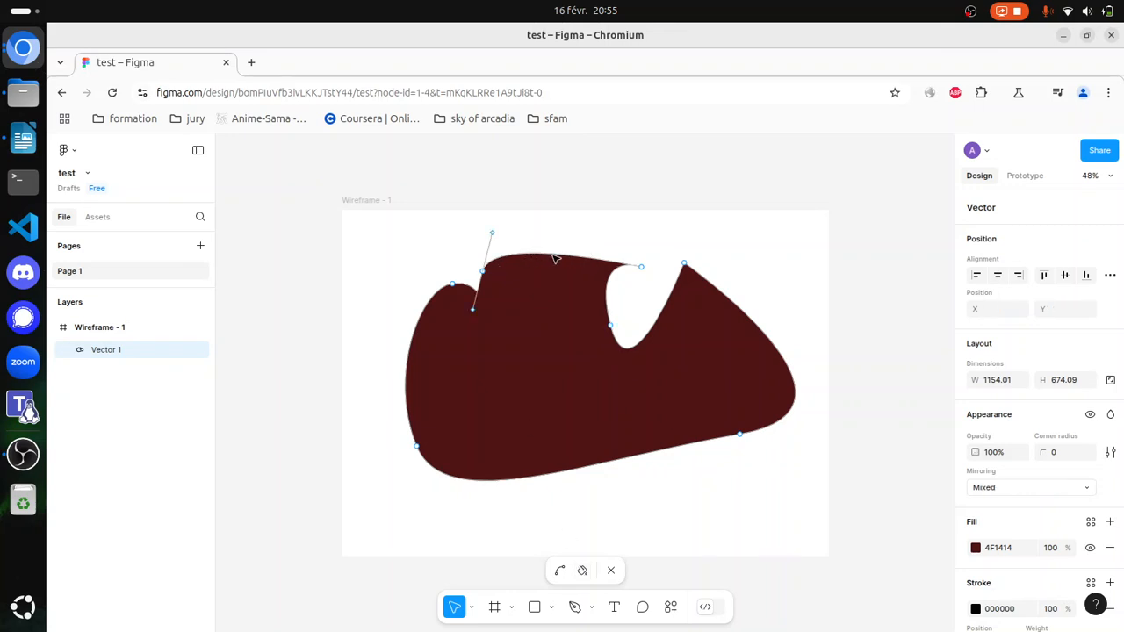
click(547, 311)
click(504, 239)
mouse_move(511, 240)
mouse_down()
mouse_move(532, 288)
mouse_move(515, 237)
mouse_up()
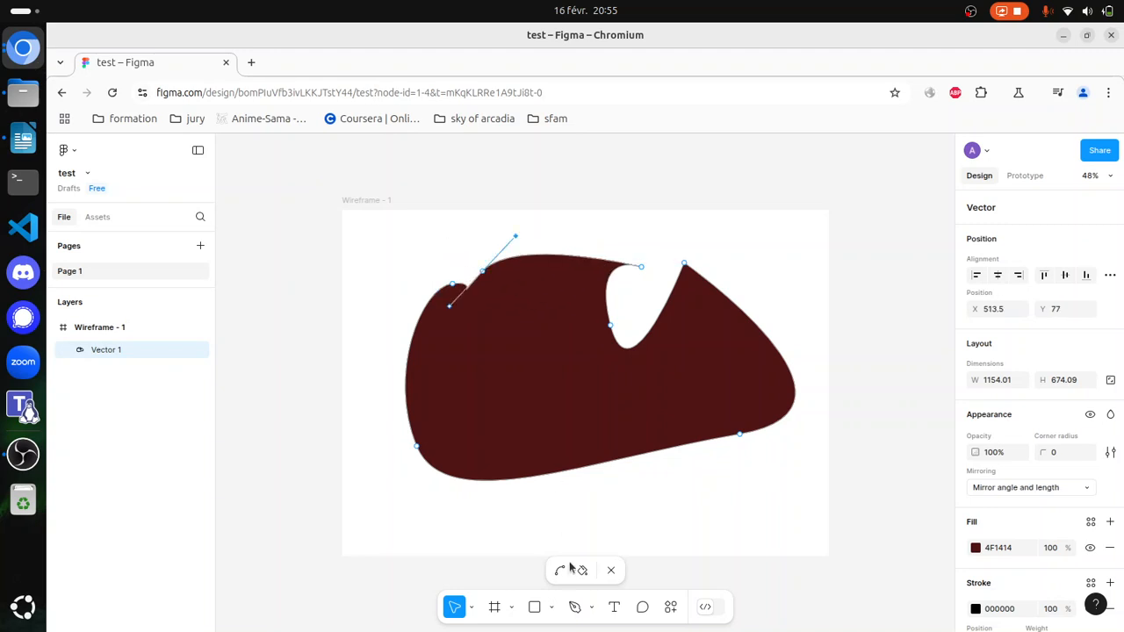
Step: Remove the shape's fill with the Paint bucket and select its upper curve with the Bend tool
click(580, 571)
click(552, 260)
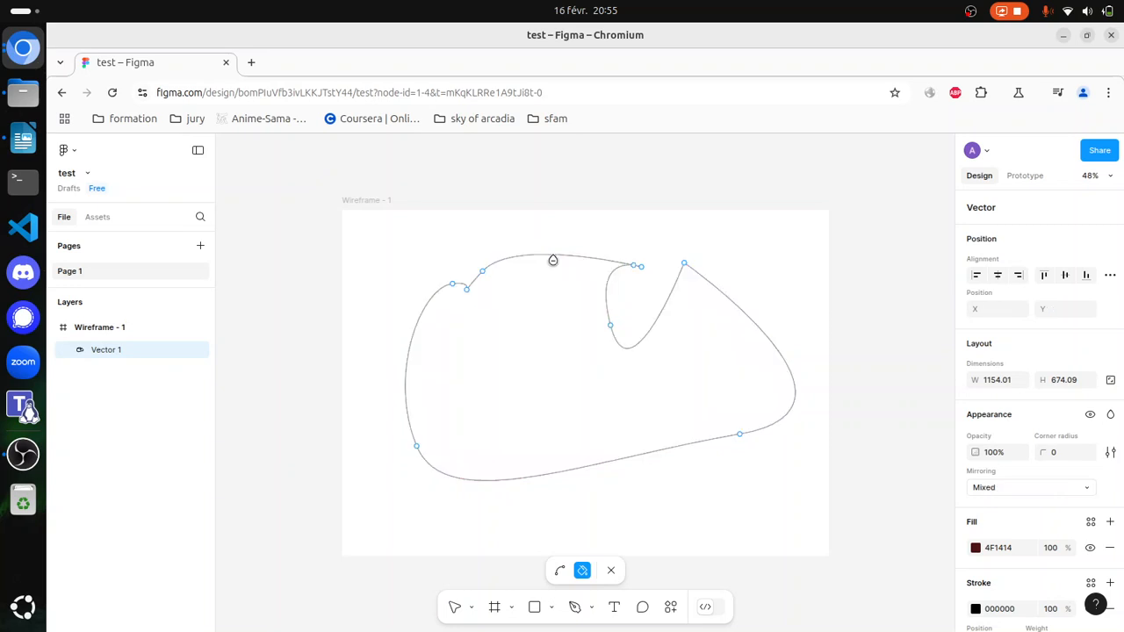
click(560, 571)
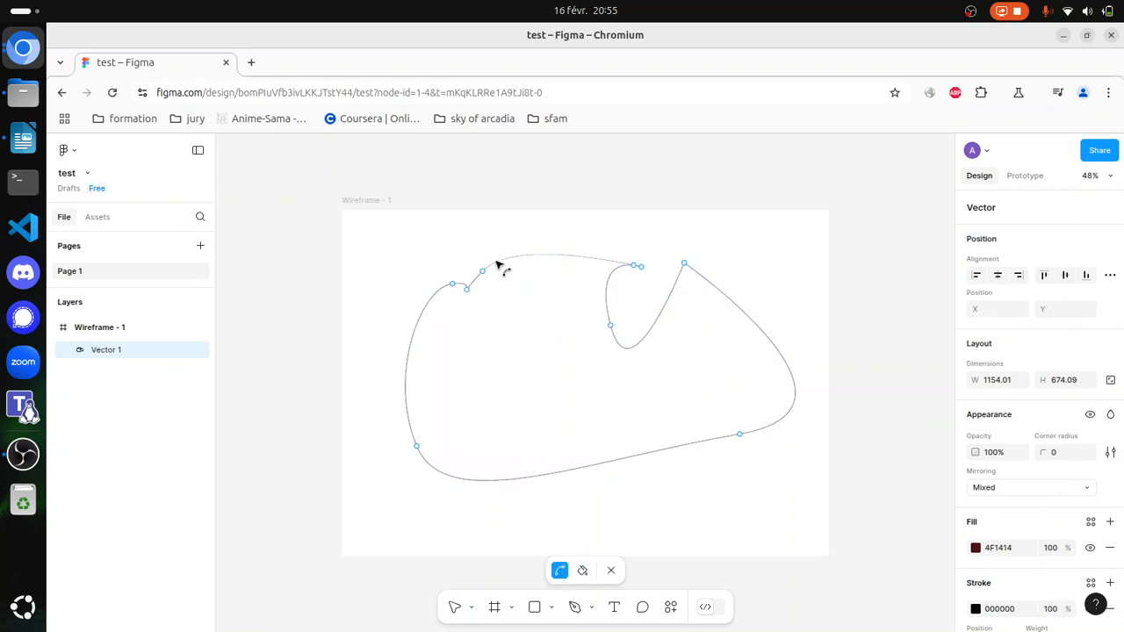
click(545, 256)
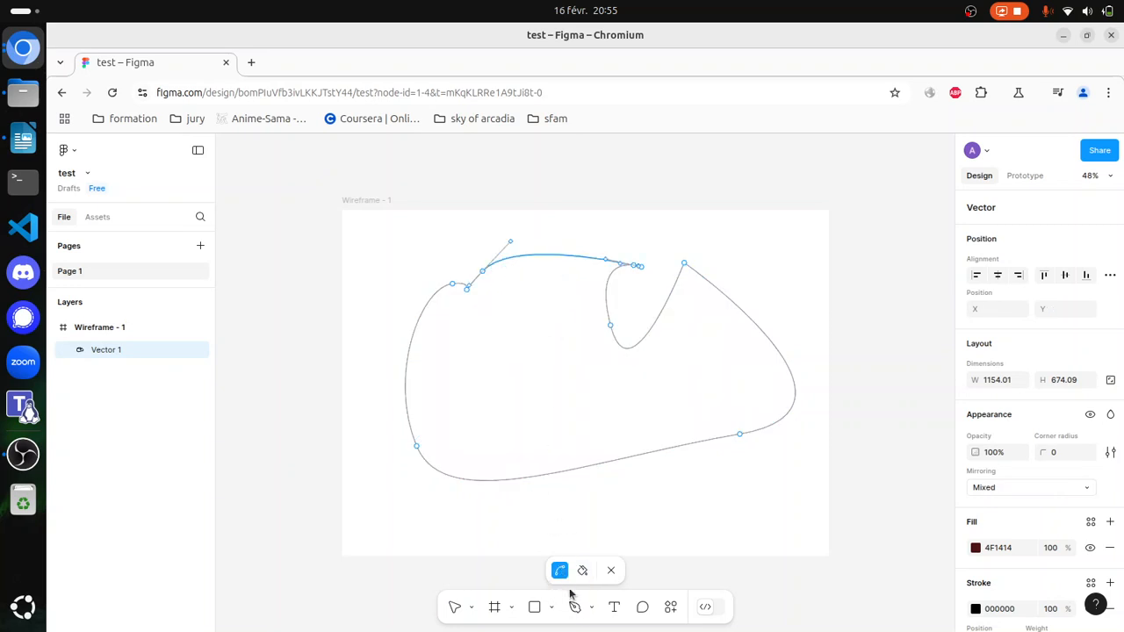
Step: Leave vector editing and delete the curved shape from the frame
click(612, 573)
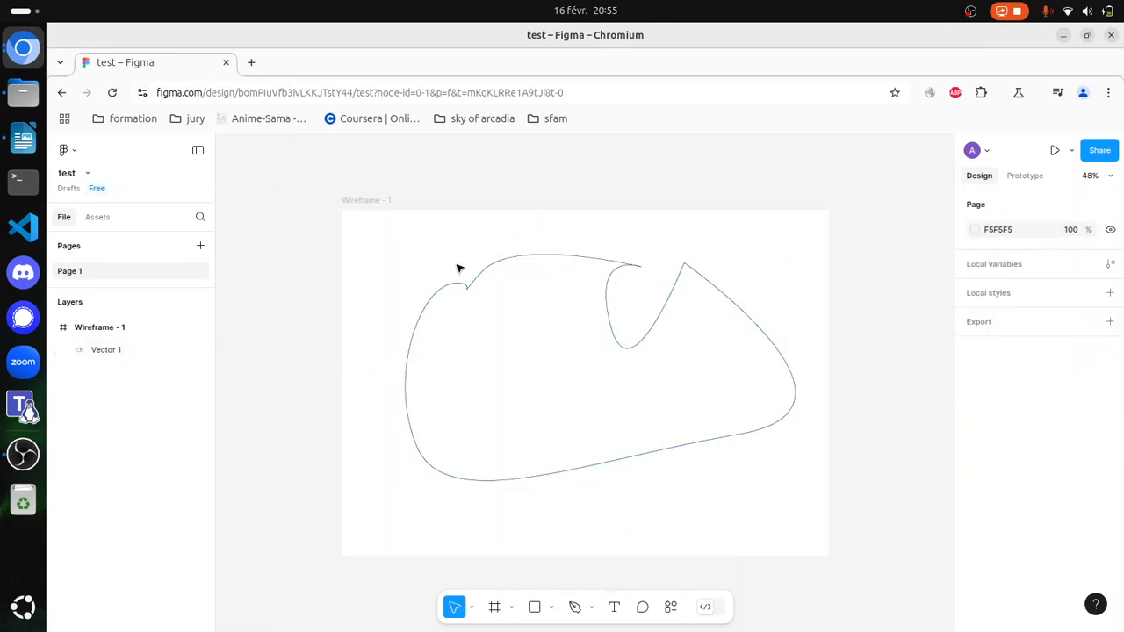
drag(398, 240, 801, 518)
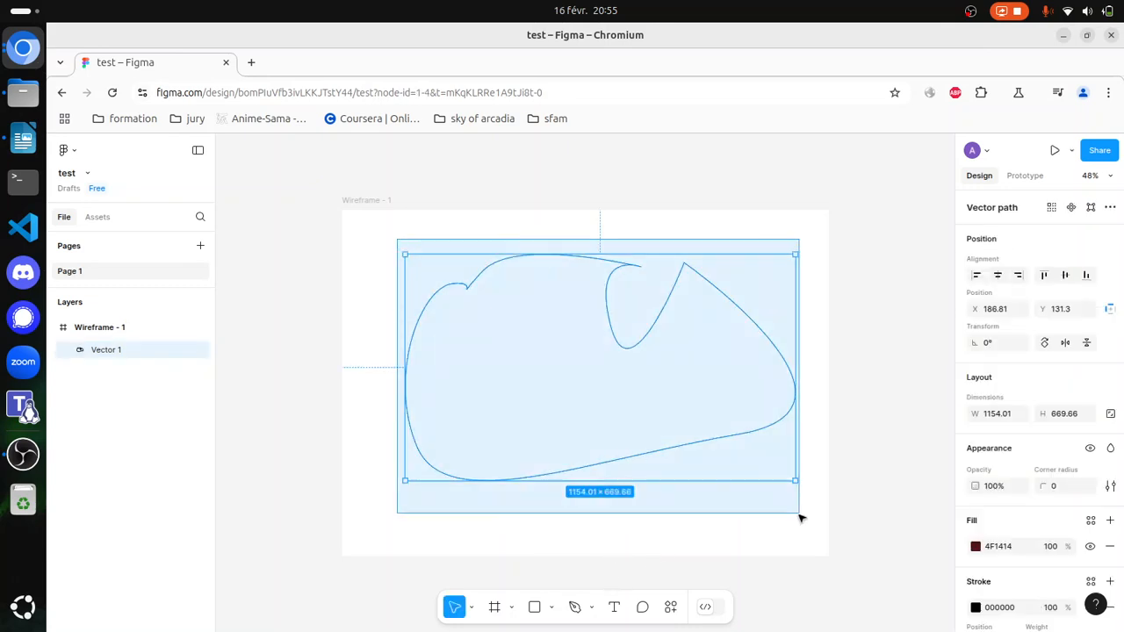
key(Delete)
Step: Draw a closed, irregular five-point polygon in the upper half of the frame with the Pen tool
click(576, 607)
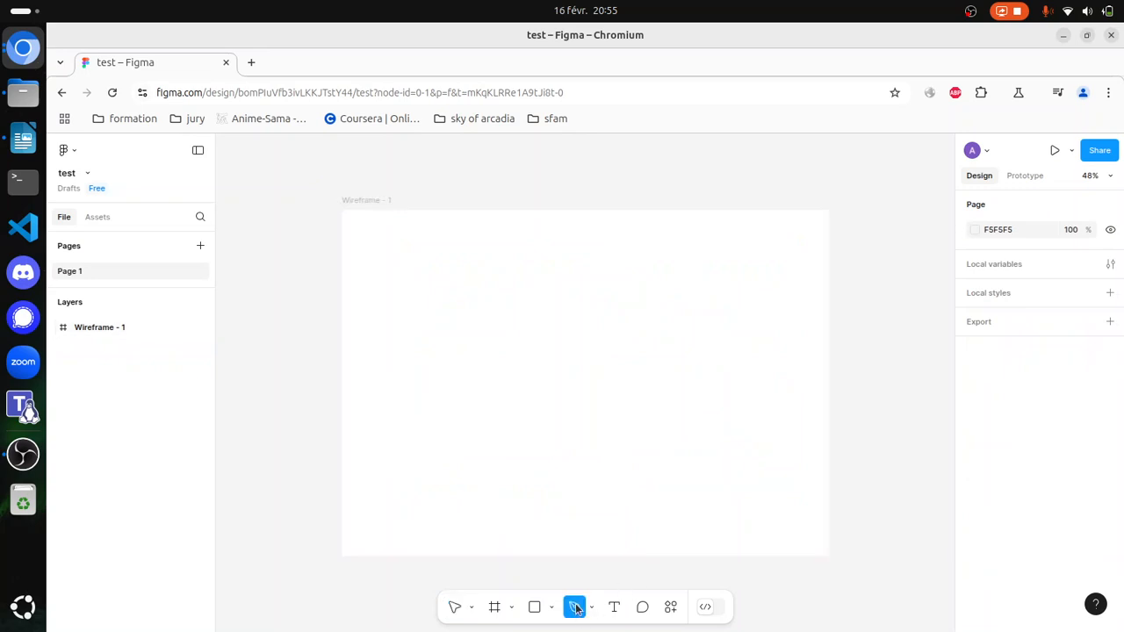
click(455, 308)
click(539, 382)
click(714, 299)
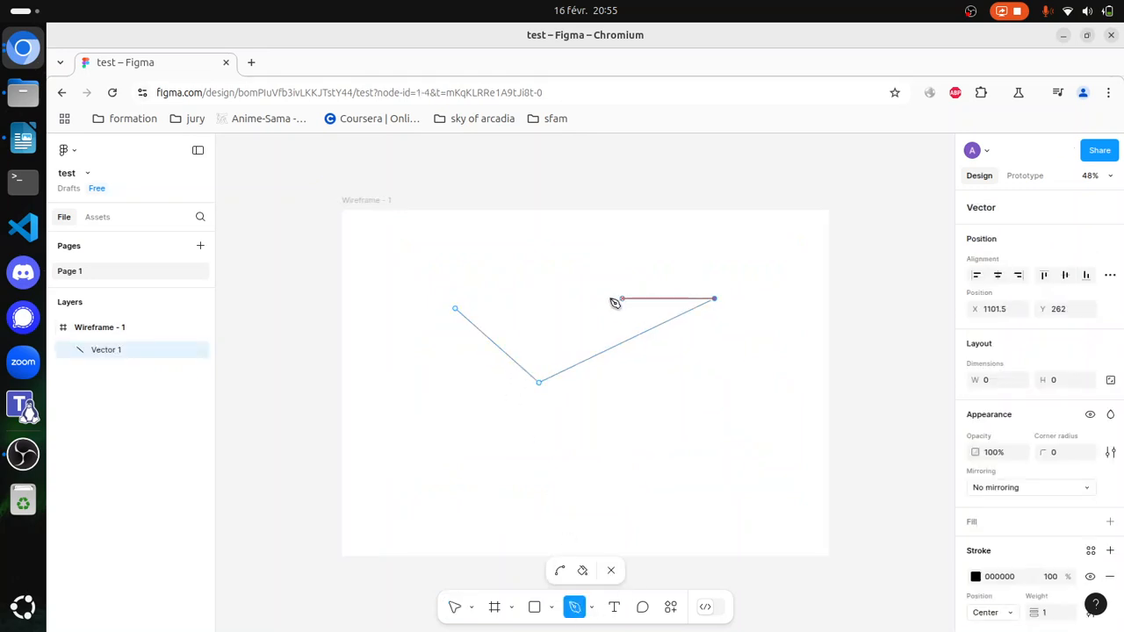
click(590, 298)
click(518, 262)
click(455, 309)
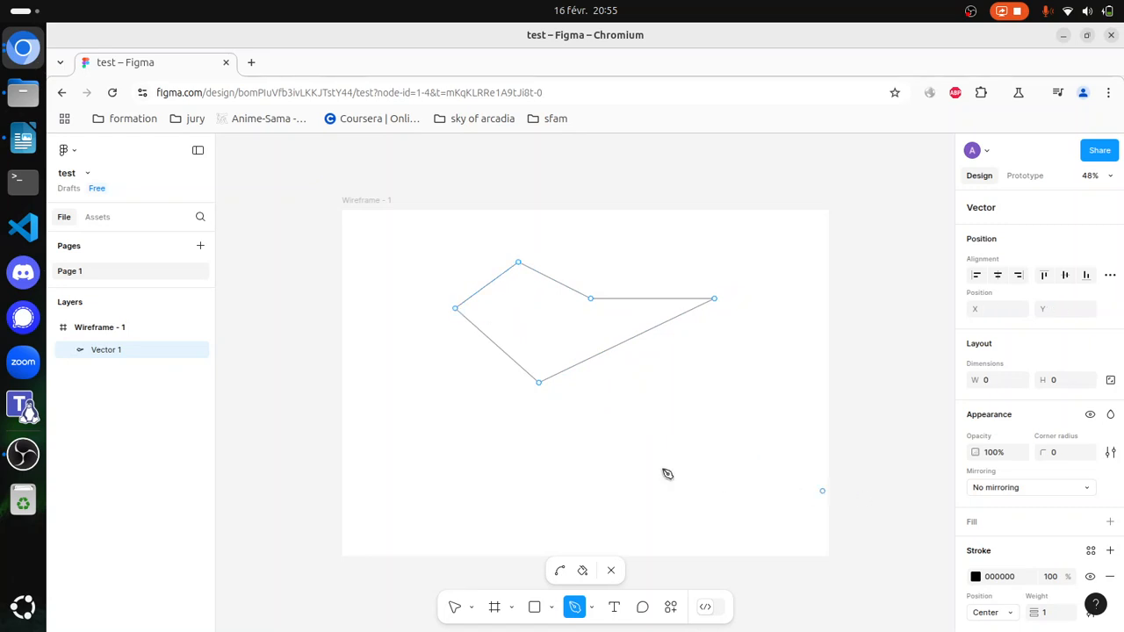
Step: Attach a triangular path below the polygon's lower-right edge and pull a new point on that edge out to about X 1307, Y 650
click(597, 357)
click(629, 409)
click(658, 325)
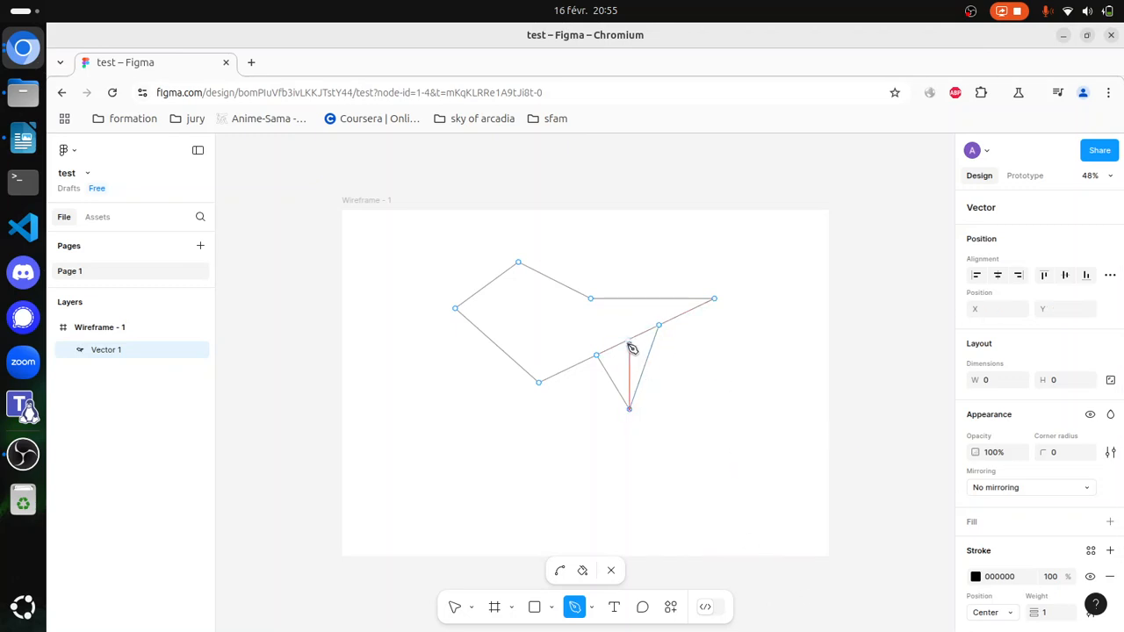
drag(628, 373, 783, 429)
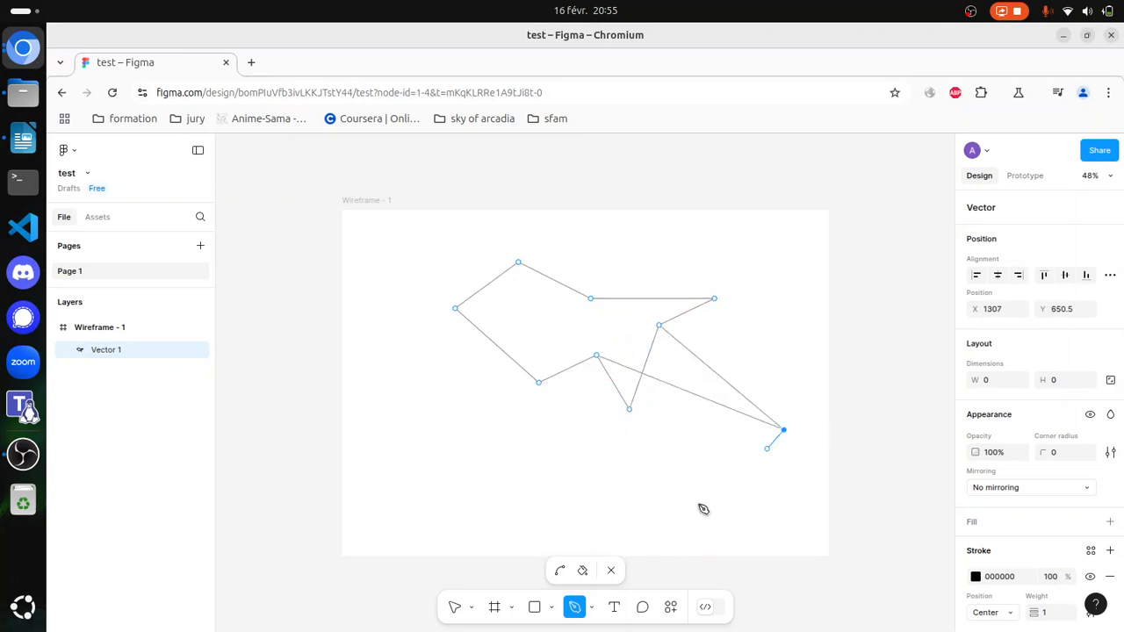
Step: Extend the path from the lower-right point to X 752.5, Y 667 and join it to the polygon's lower-left vertex
click(597, 436)
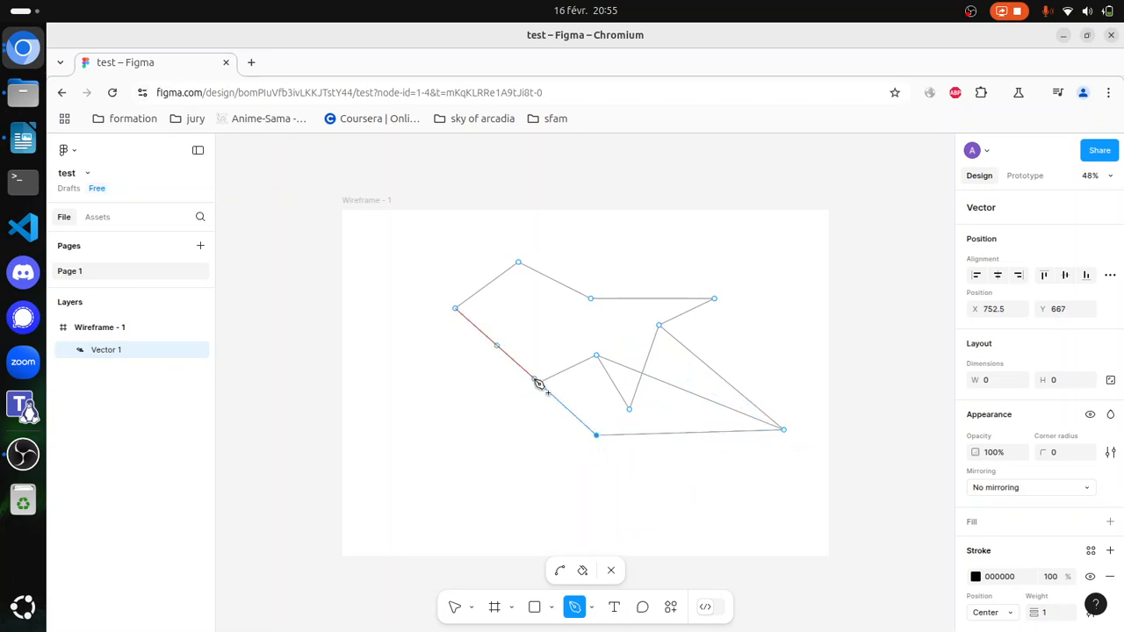
click(537, 381)
Step: Leave vector editing and delete the polygon shape from the frame
click(397, 247)
click(612, 571)
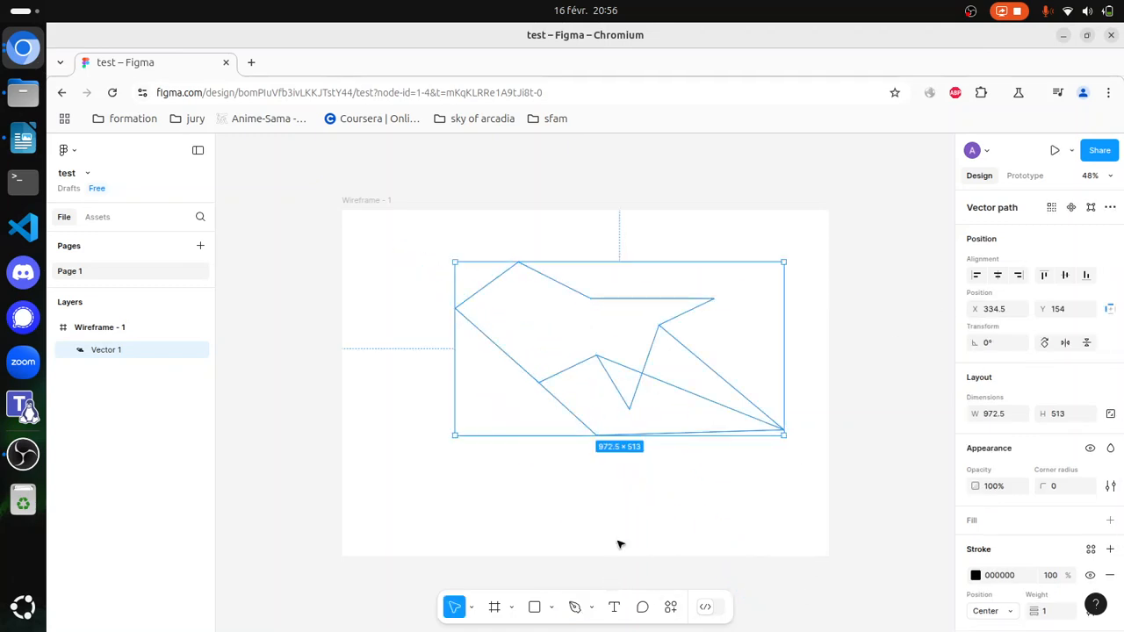
key(Delete)
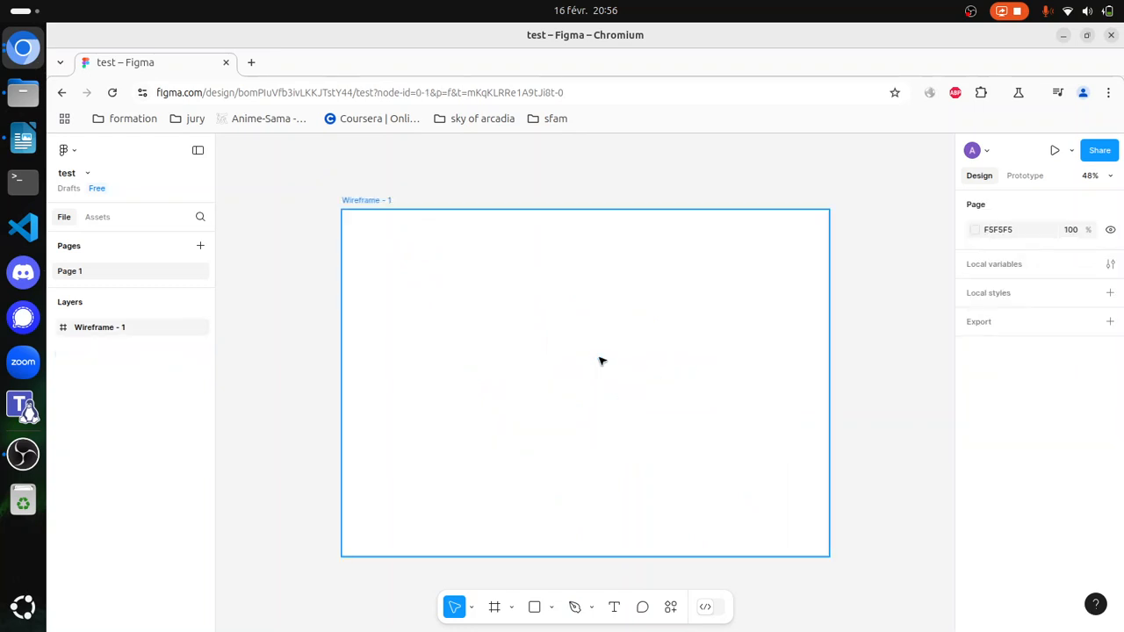
Step: Draw a large winding outline in the frame with the Pencil tool, plus a second freehand curve looping across its left half
click(457, 263)
click(592, 610)
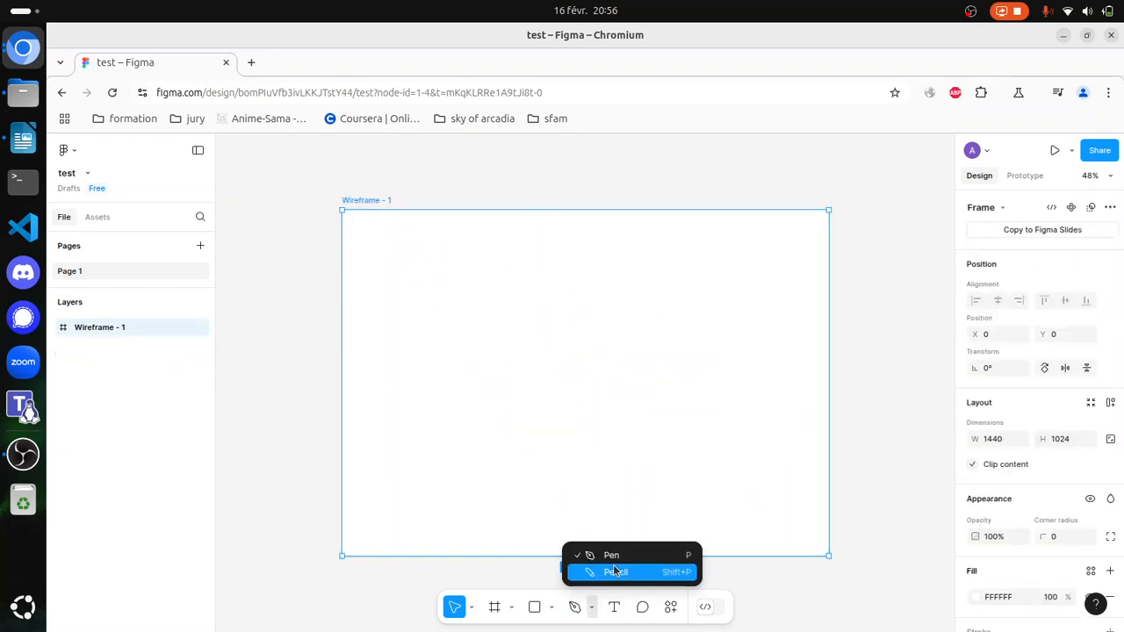
click(614, 573)
drag(437, 279, 452, 283)
mouse_move(486, 323)
mouse_down()
mouse_move(407, 348)
mouse_move(585, 441)
mouse_move(534, 374)
mouse_move(725, 443)
mouse_move(693, 325)
mouse_move(621, 268)
mouse_move(460, 262)
mouse_move(433, 279)
mouse_up()
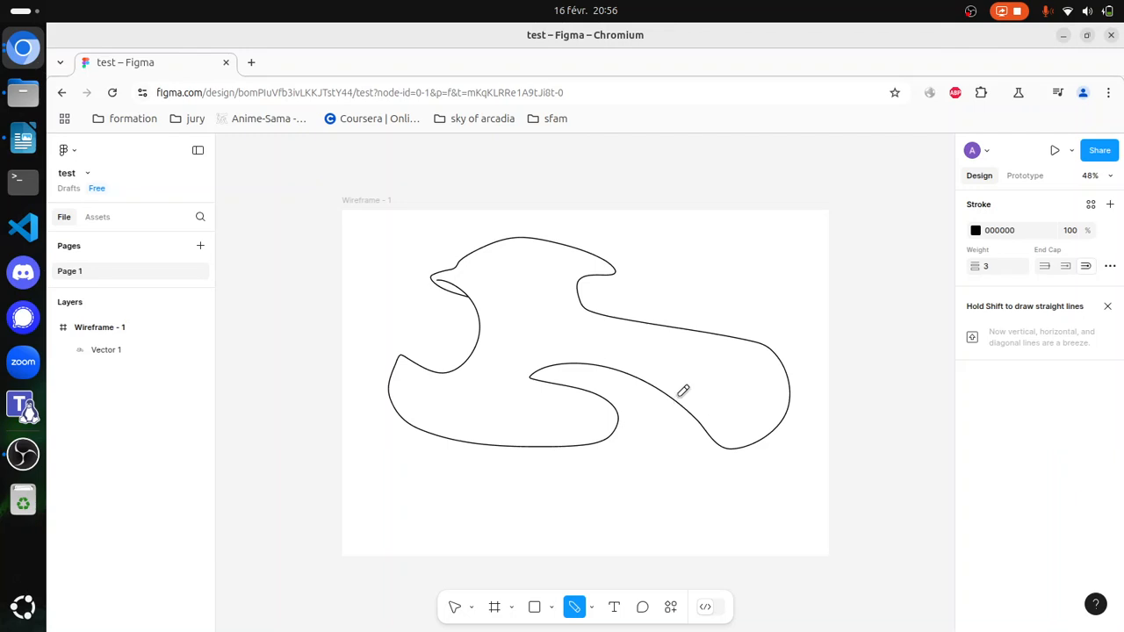
click(451, 307)
drag(584, 328, 413, 316)
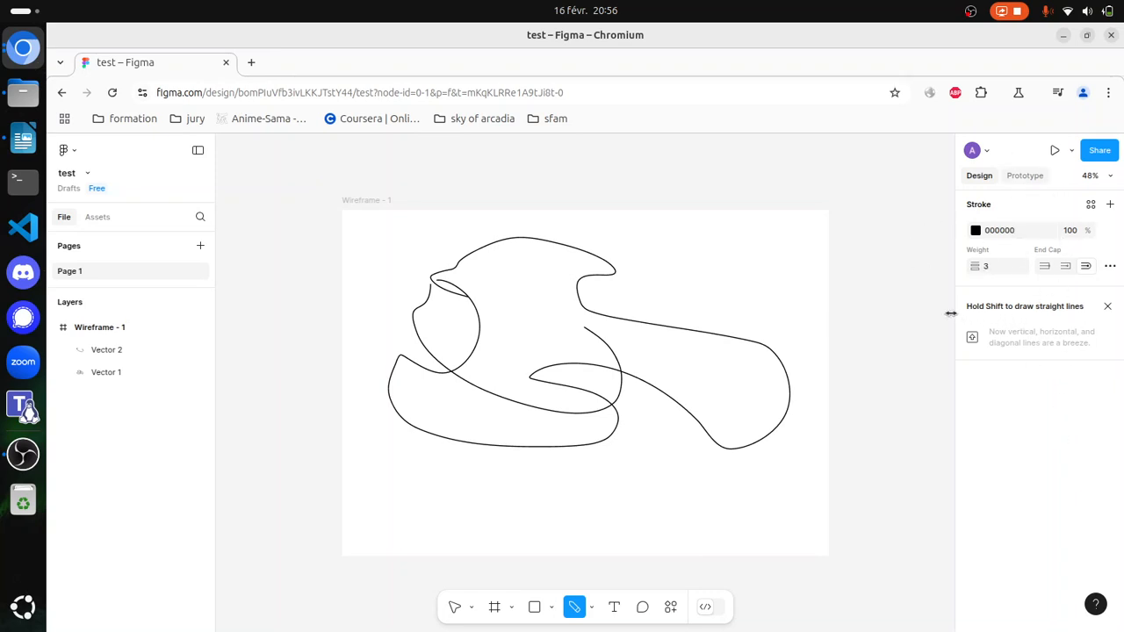
Step: Set the pencil stroke colour to dark red A41717 and draw freehand curves across the middle of the black outline
click(975, 231)
mouse_move(926, 320)
mouse_down()
mouse_move(931, 353)
mouse_move(930, 335)
mouse_up()
mouse_move(595, 310)
mouse_down()
mouse_move(686, 294)
mouse_move(692, 324)
mouse_move(597, 417)
mouse_move(474, 327)
mouse_move(658, 353)
mouse_move(695, 444)
mouse_up()
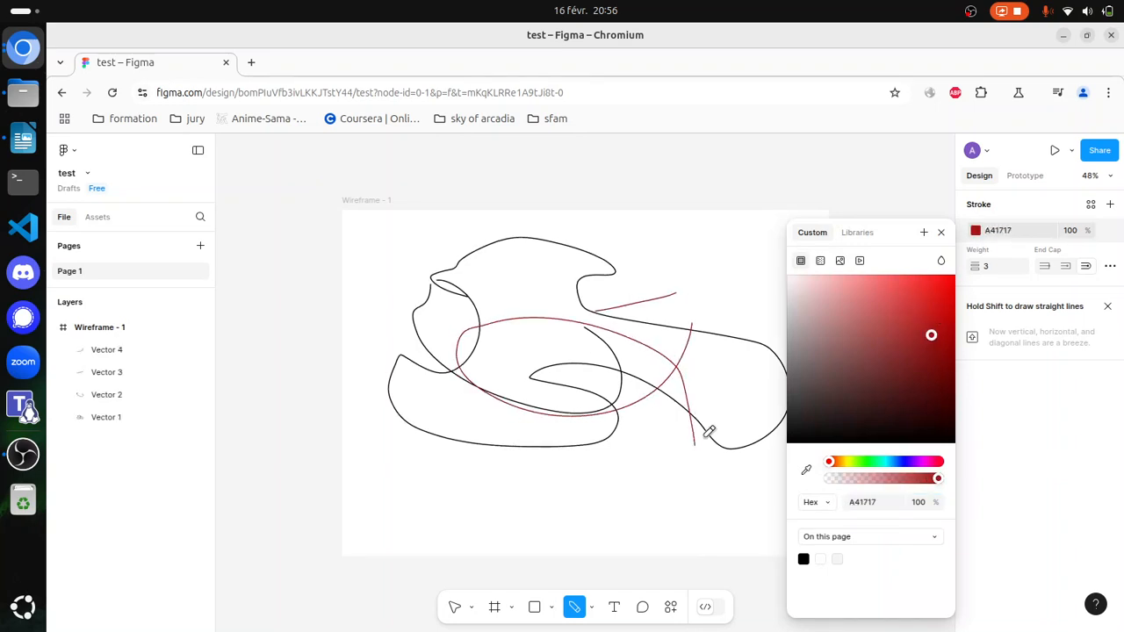